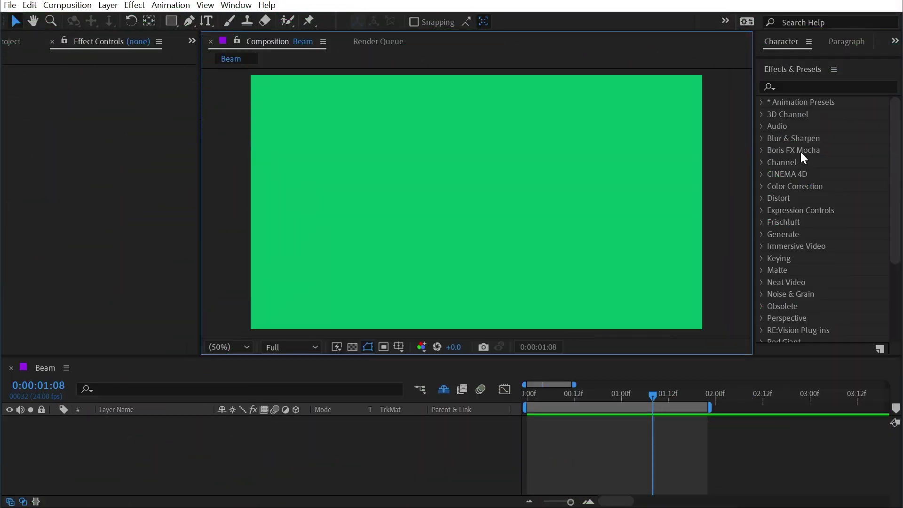
Step: Reveal the Generate effects and add a 1920×1080 light gray solid layer to the Beam comp
click(761, 234)
click(596, 431)
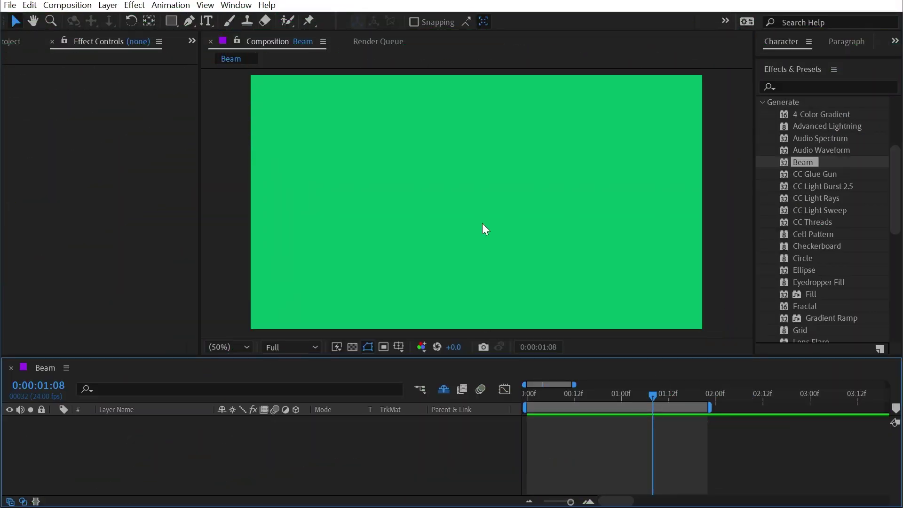
key(ctrl+y)
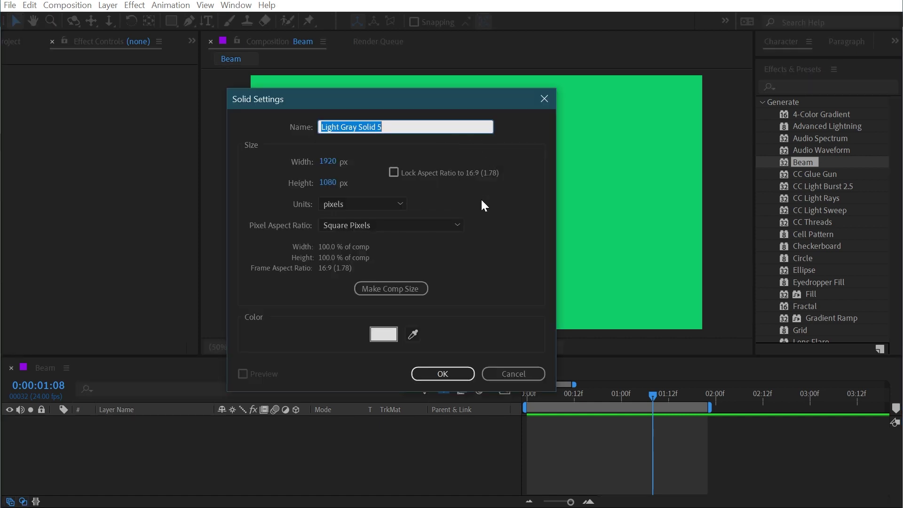
click(443, 372)
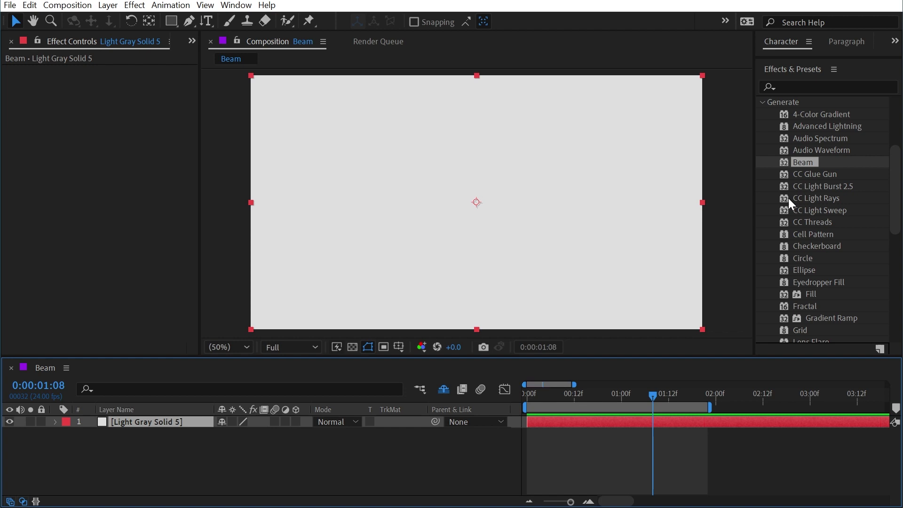
Step: Apply Beam to the solid and place its start at 332,802 and end at 558,218
drag(811, 171, 512, 168)
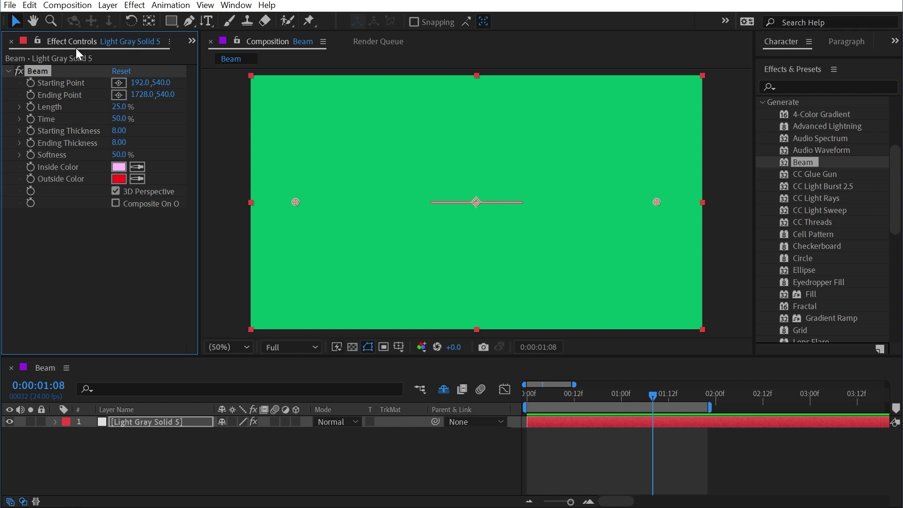
drag(151, 82, 226, 85)
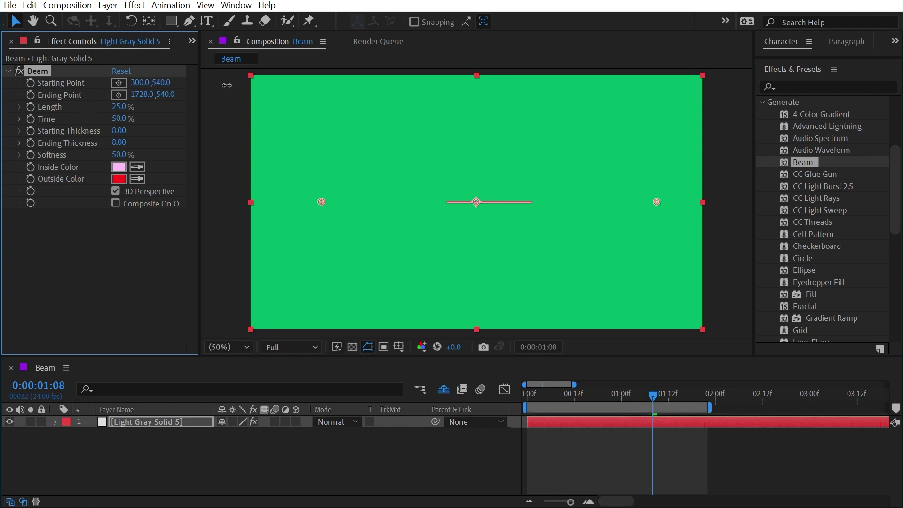
drag(321, 202, 322, 223)
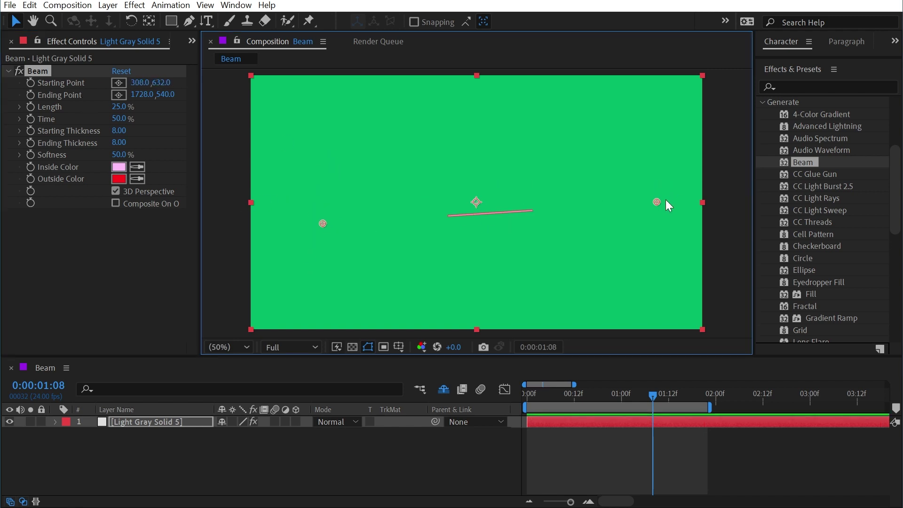
drag(658, 202, 382, 126)
drag(324, 225, 328, 264)
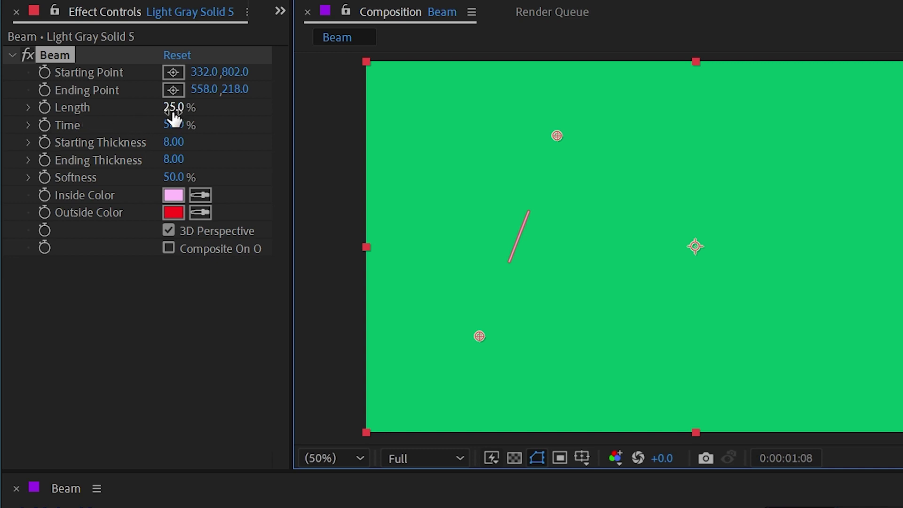
Step: Set Beam Length to 100% and move the ending point to 362,178
drag(174, 113, 294, 107)
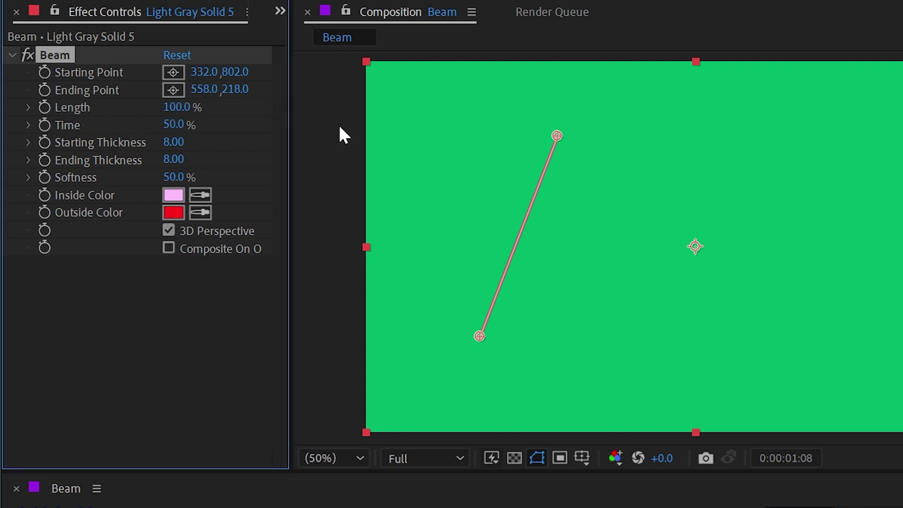
drag(558, 135, 469, 124)
drag(188, 106, 296, 62)
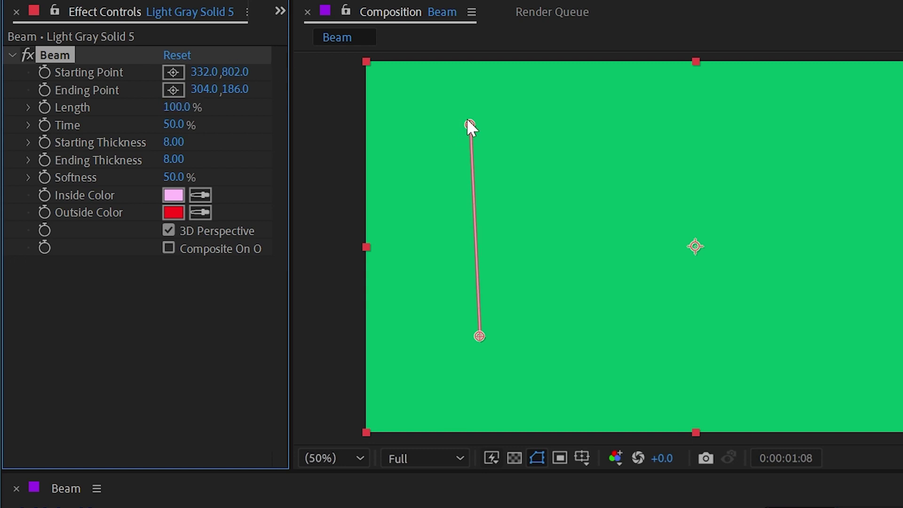
drag(469, 124, 489, 122)
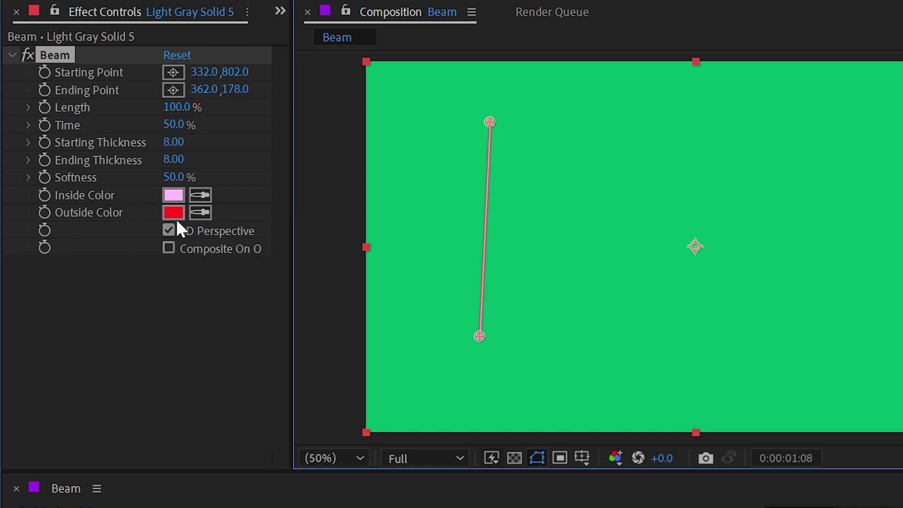
Step: Make the beam's Inside Color white and its Outside Color bright yellow
click(173, 195)
drag(282, 357, 89, 235)
click(560, 272)
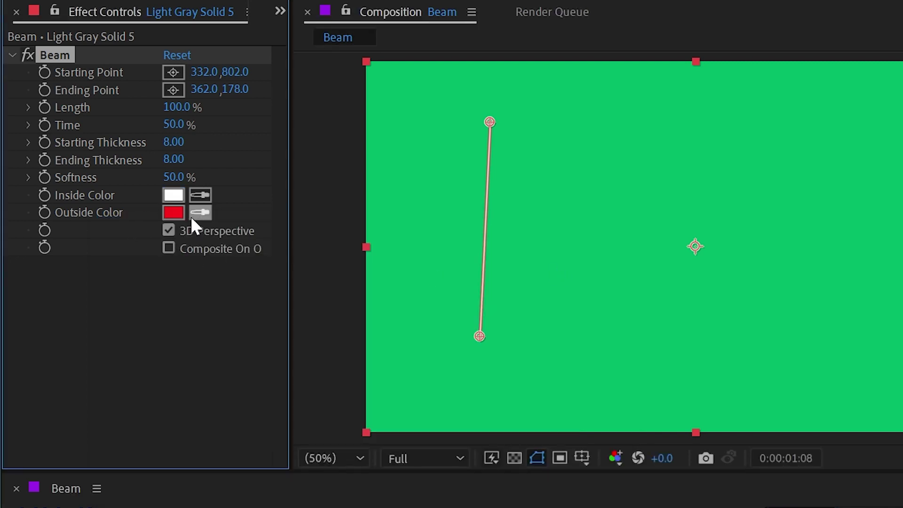
click(173, 212)
drag(404, 465, 412, 483)
click(247, 326)
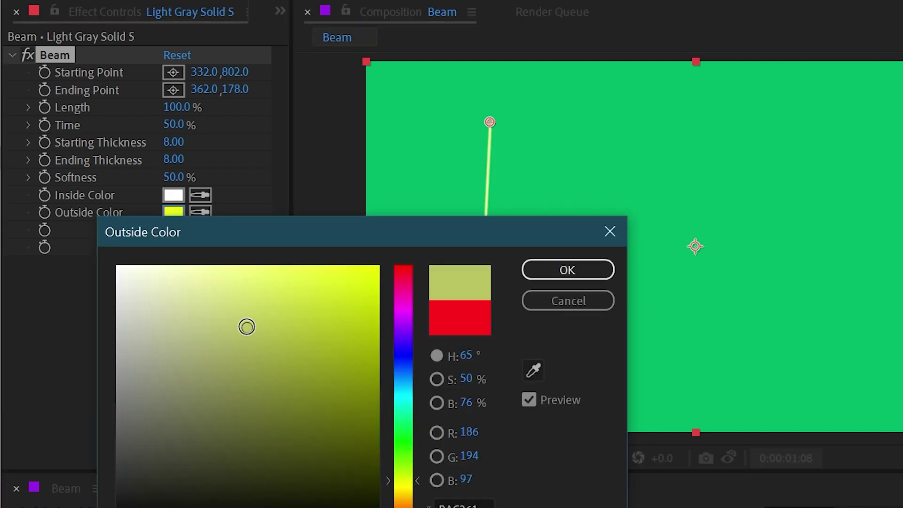
drag(246, 326, 358, 269)
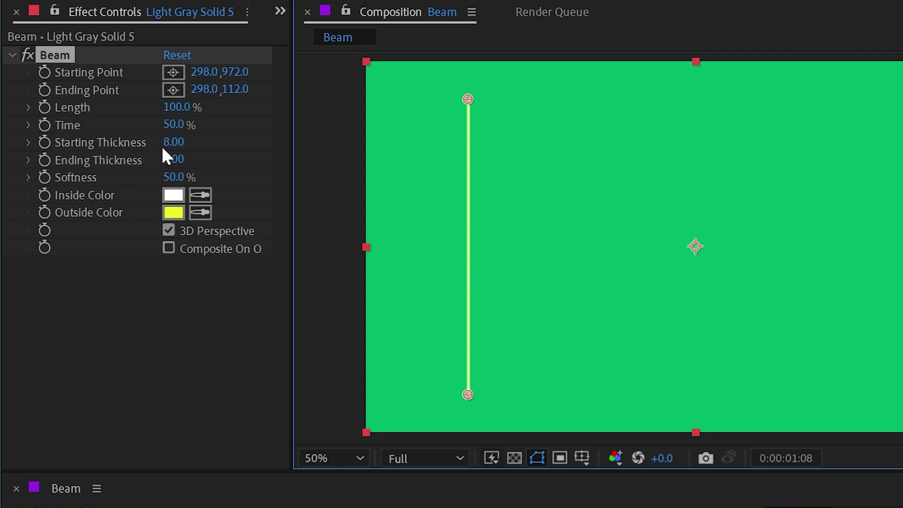
Step: Set thickness 37.3 to 53.9, keep Softness at 50%, and raise the start to 298,784
drag(173, 142, 449, 122)
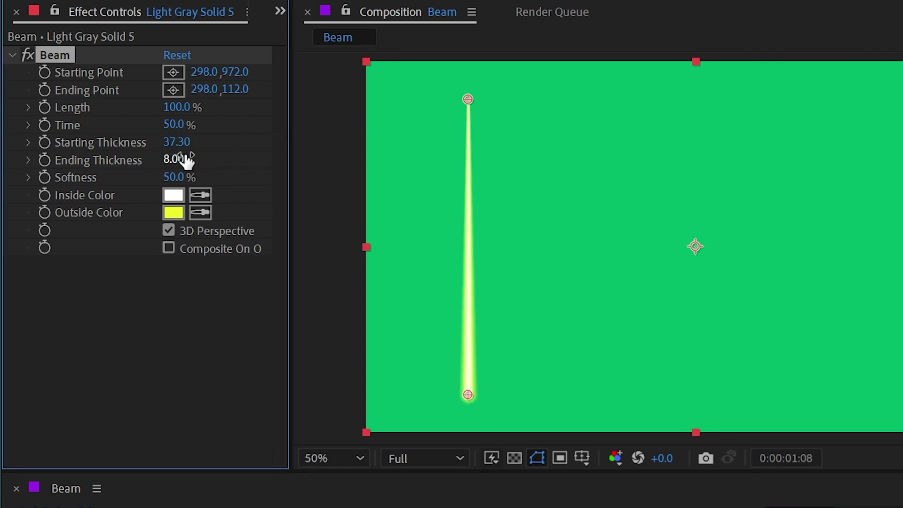
drag(187, 160, 603, 125)
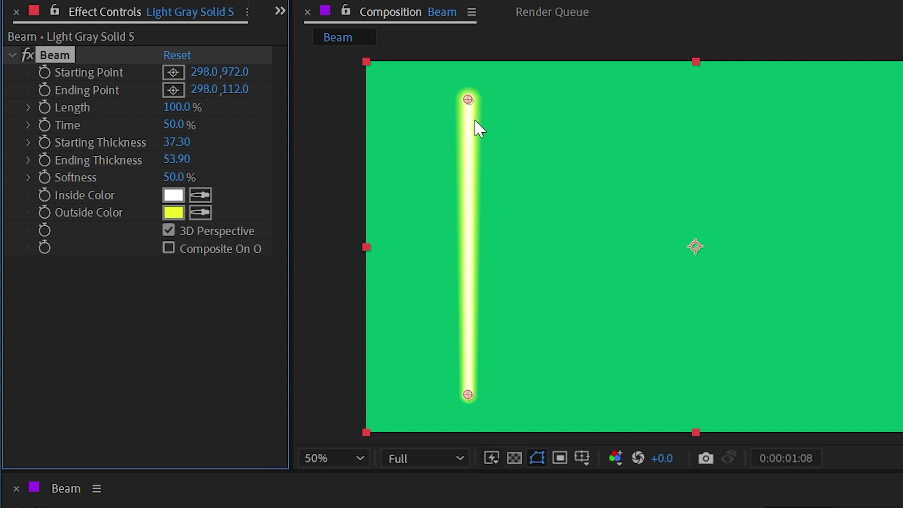
drag(176, 177, 114, 171)
key(ctrl+z)
drag(467, 393, 472, 319)
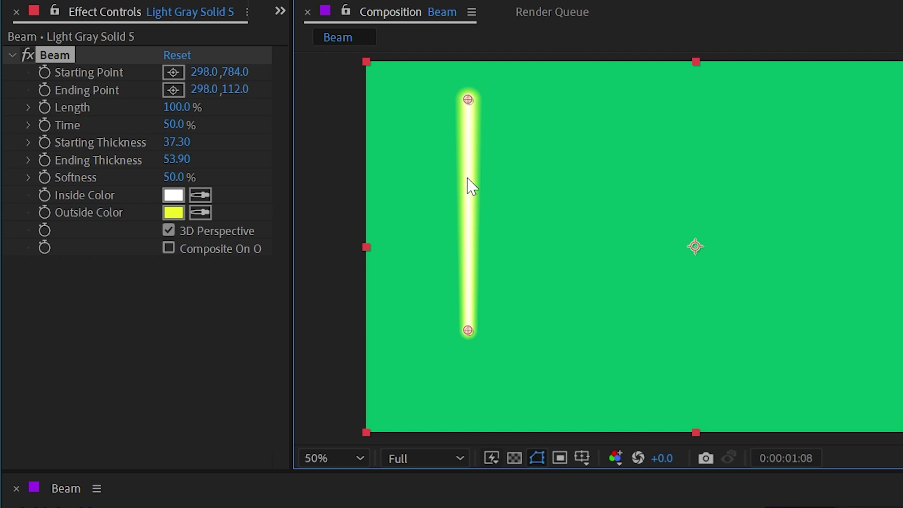
click(258, 176)
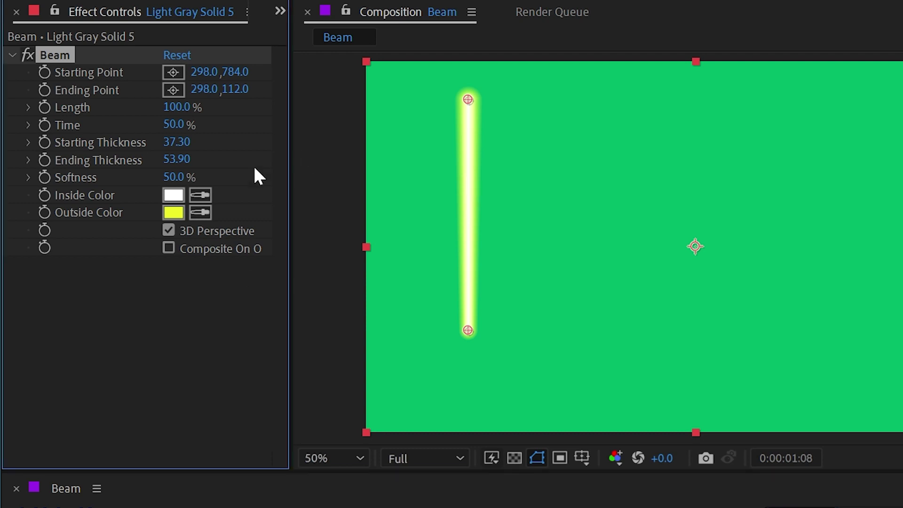
click(177, 107)
text(50)
key(Return)
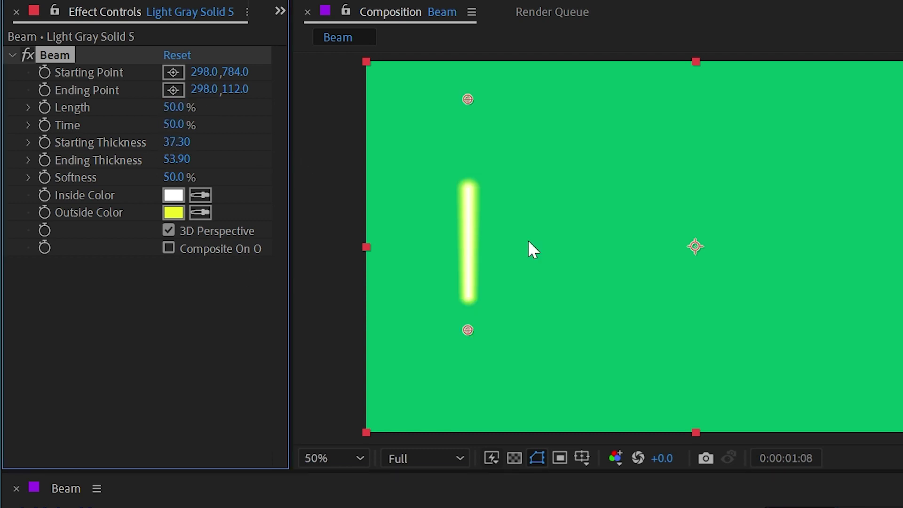
click(168, 124)
text(50)
key(Return)
drag(166, 124, 436, 98)
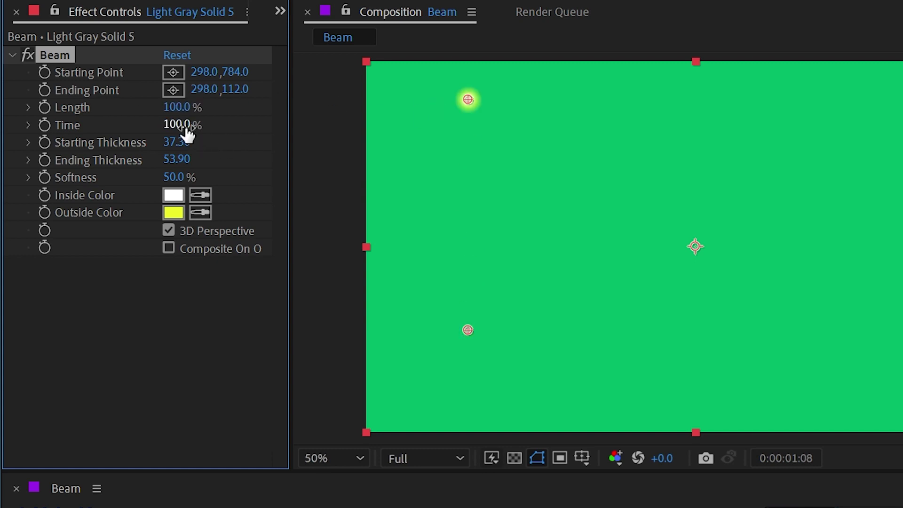
drag(185, 125, 161, 117)
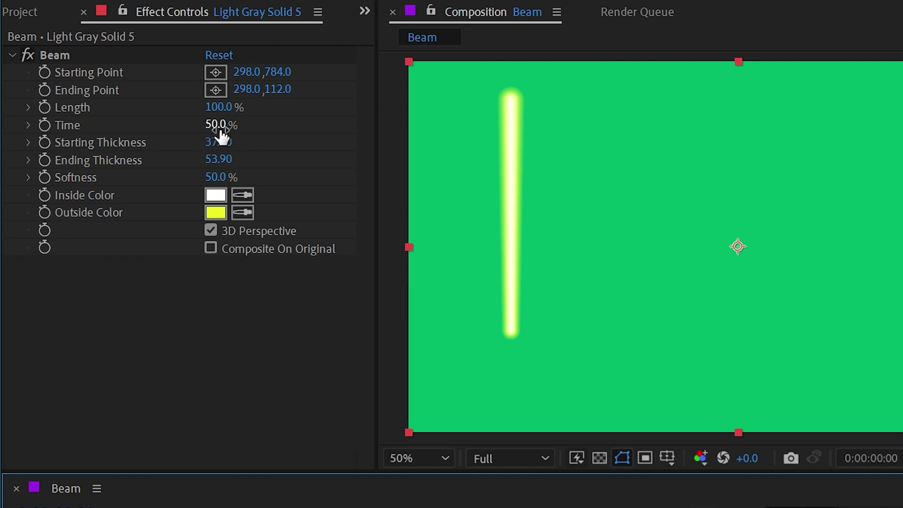
Step: Keyframe the beam's Time from 0% to 50%, then move back to frame 9
drag(216, 125, 103, 141)
click(44, 125)
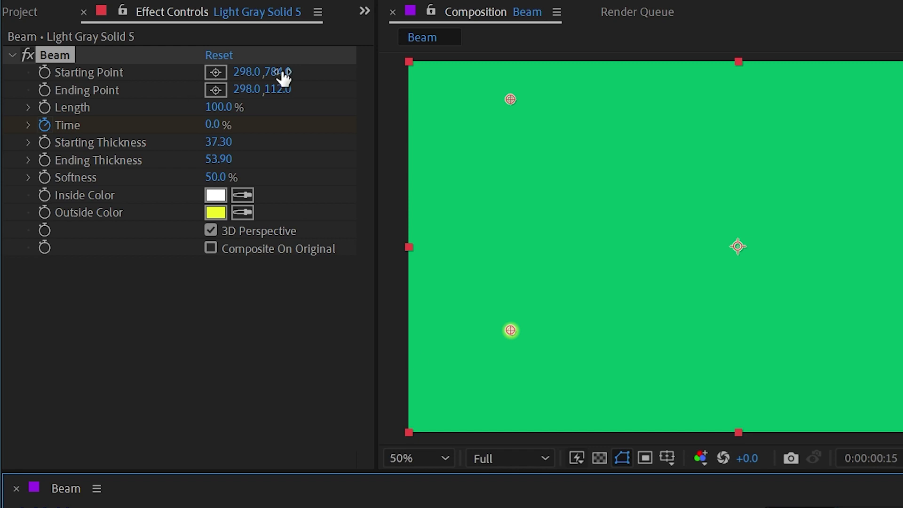
click(219, 124)
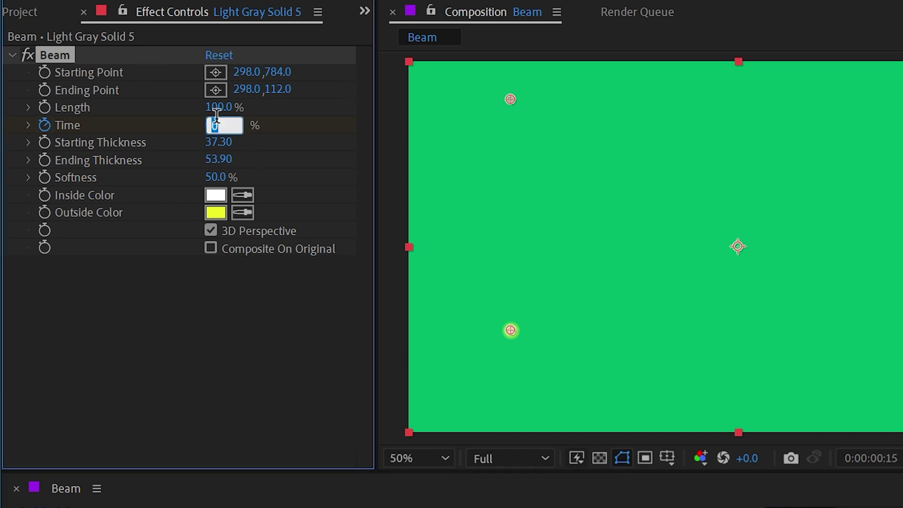
text(50)
key(Return)
drag(329, 507, 291, 507)
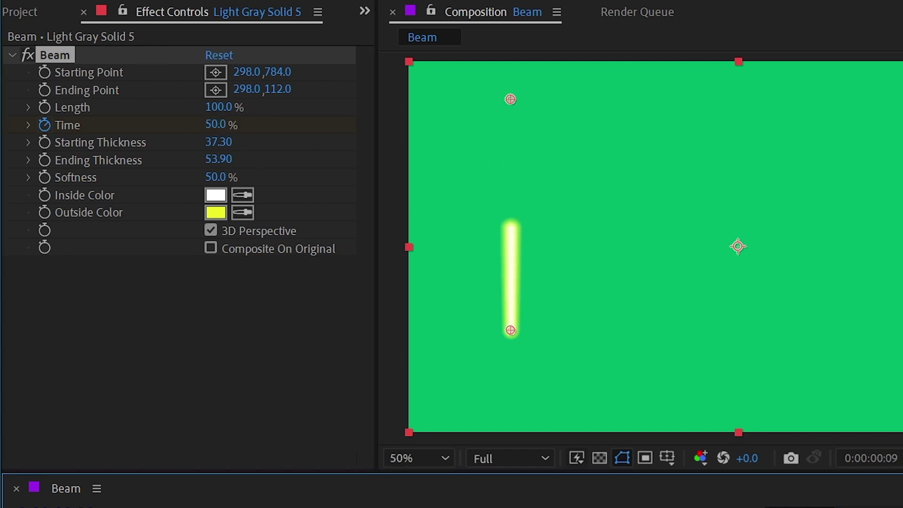
Step: Toggle 3D Perspective off and on to compare, leaving it enabled
click(220, 230)
click(235, 230)
click(238, 231)
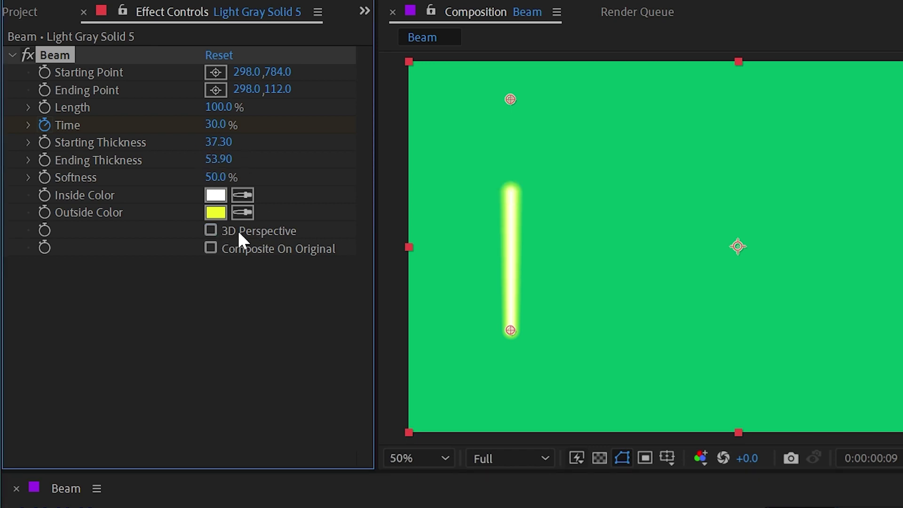
click(211, 231)
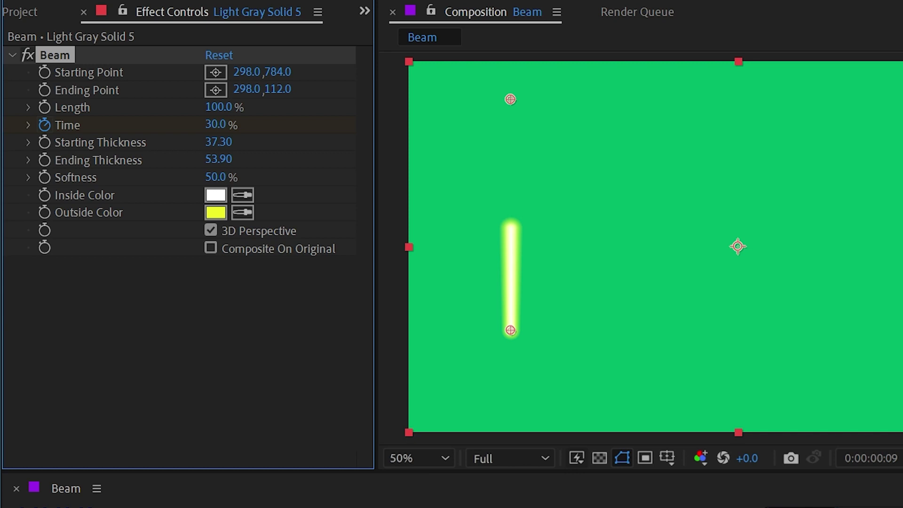
Step: Taper the beam from 26.90 to 85.90 thickness, move its start to 648,796, and preview
mouse_move(292, 507)
mouse_down()
mouse_move(254, 507)
mouse_move(329, 507)
mouse_move(296, 507)
mouse_up()
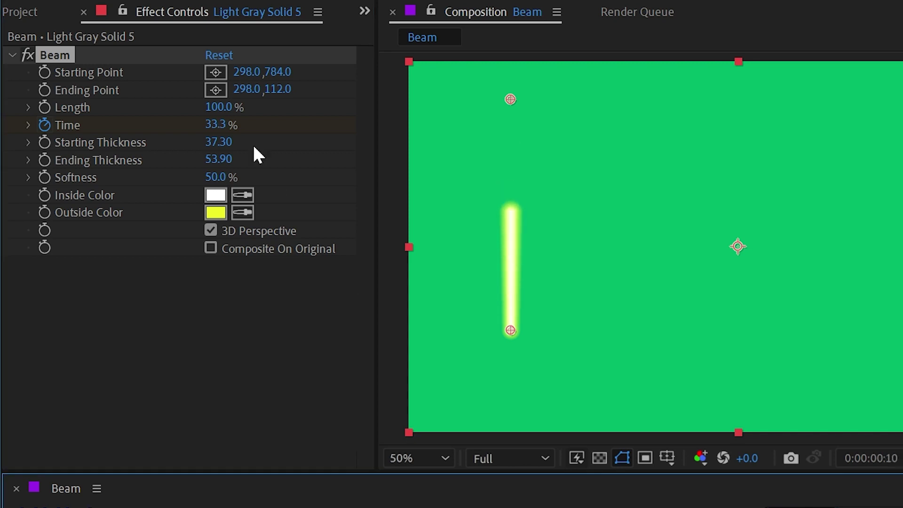
drag(227, 160, 564, 167)
click(819, 485)
click(820, 507)
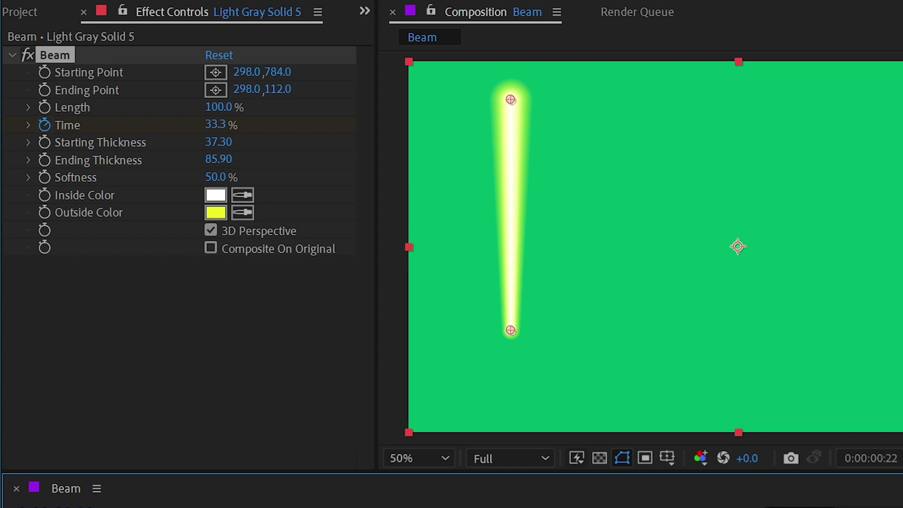
drag(218, 141, 137, 153)
drag(511, 329, 630, 335)
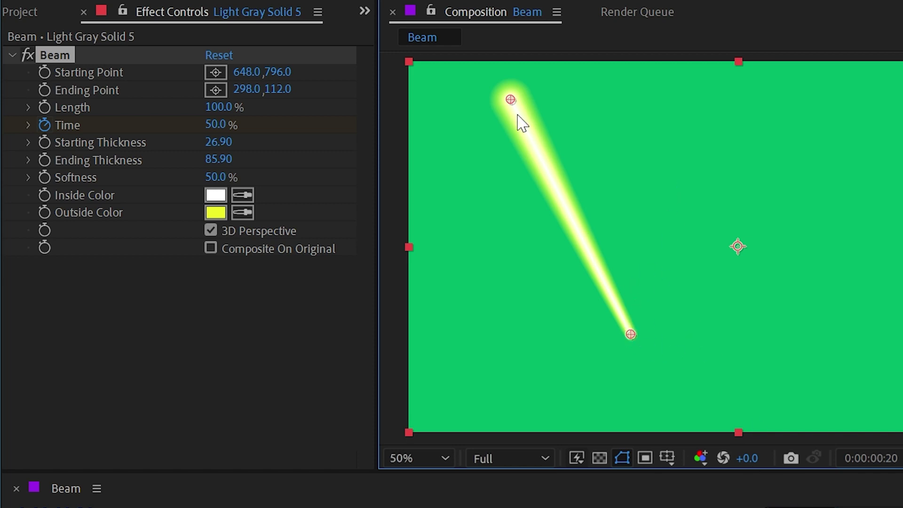
key(space)
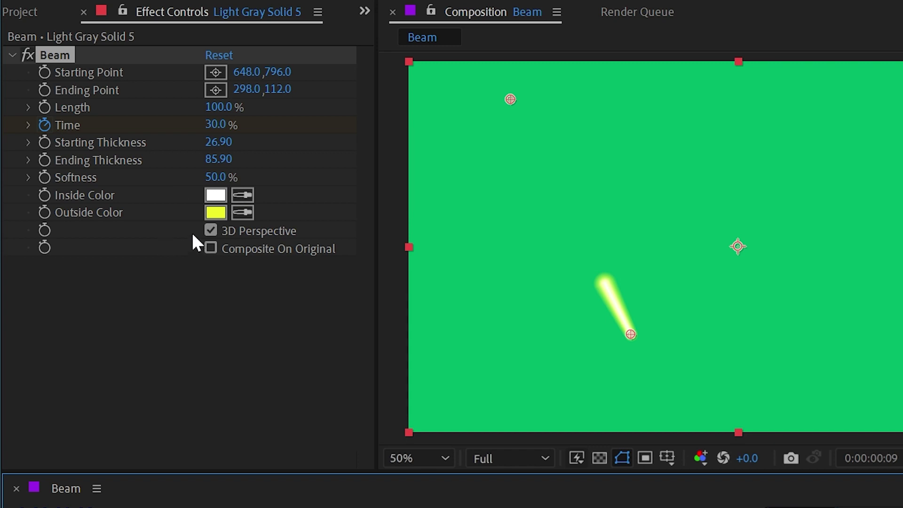
click(210, 230)
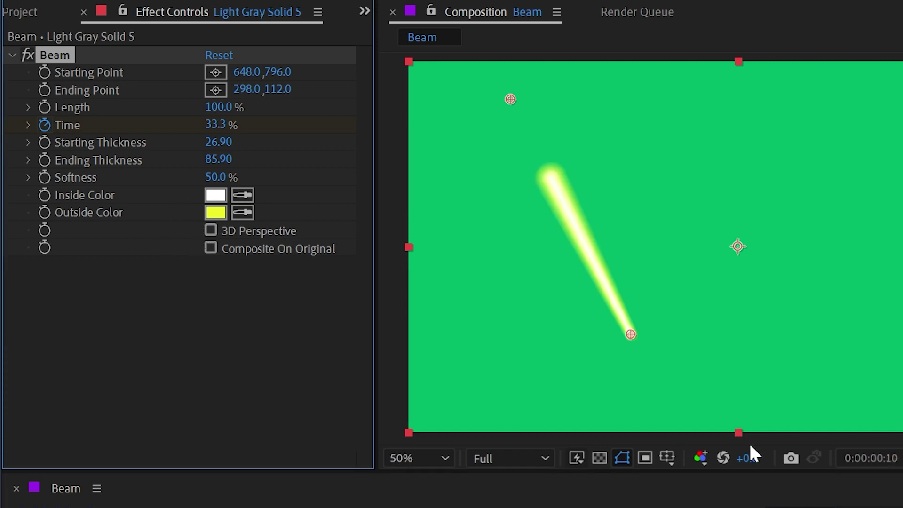
click(789, 505)
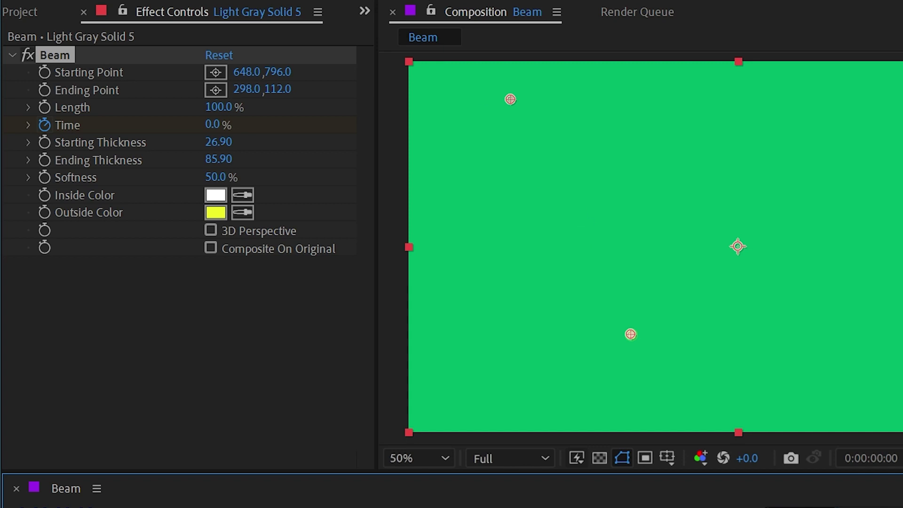
click(210, 231)
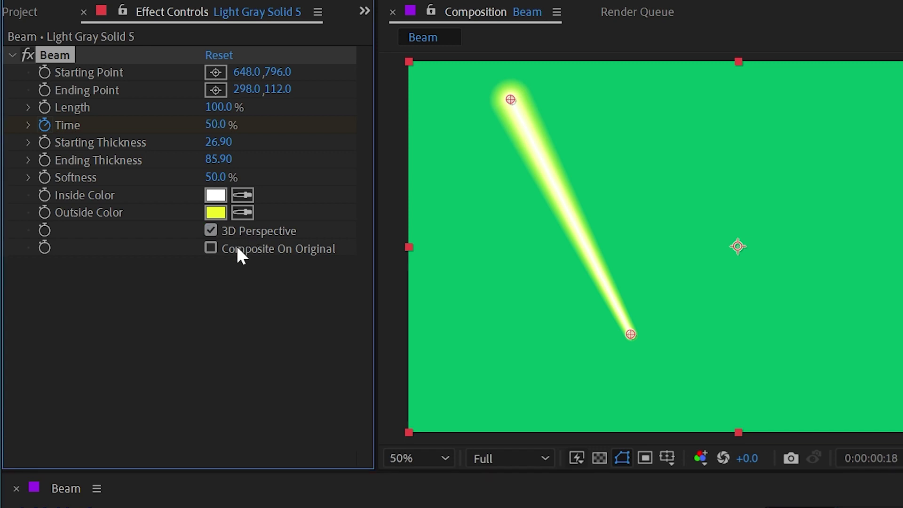
click(210, 248)
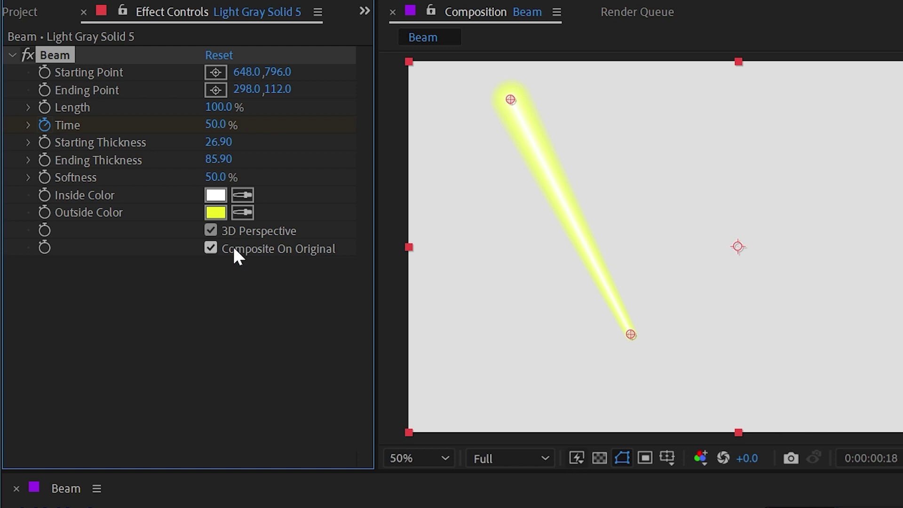
click(234, 249)
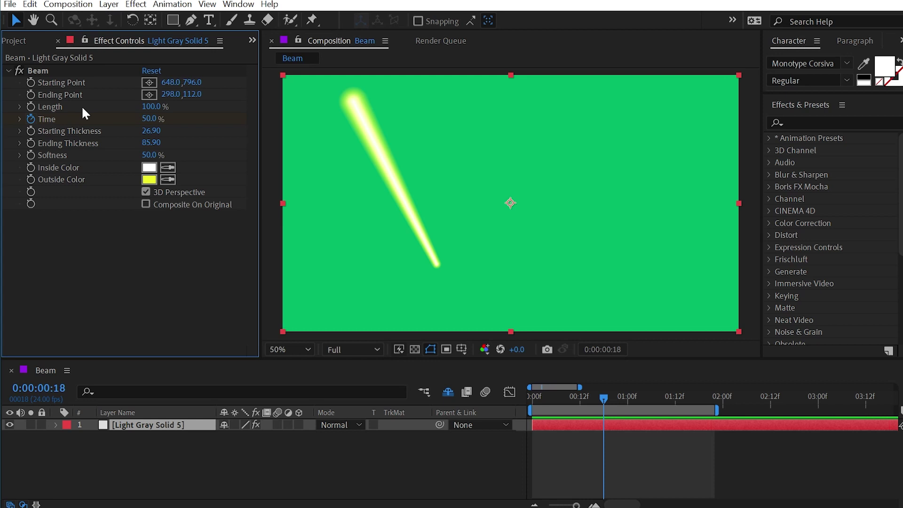
Step: Set the beam's Softness to 0% and roughly reposition its start and end points
drag(141, 155, 117, 155)
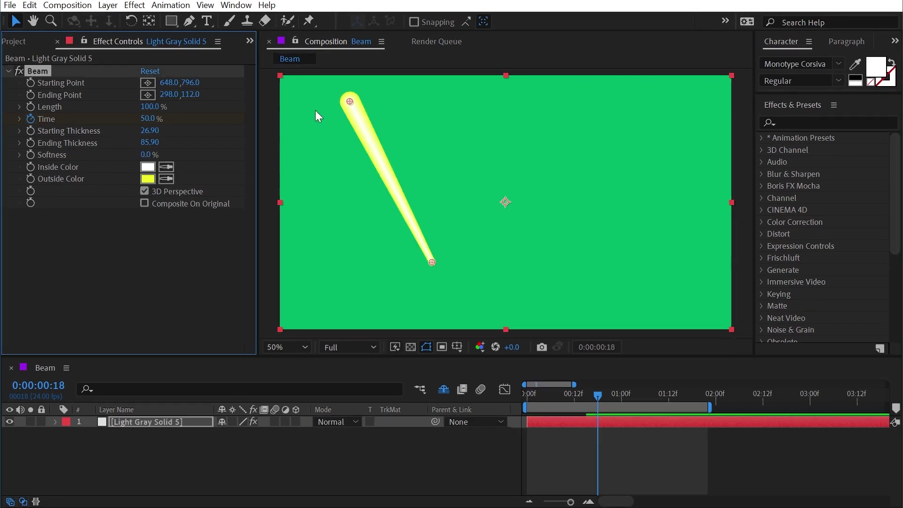
drag(349, 102, 357, 219)
drag(435, 264, 457, 262)
click(70, 91)
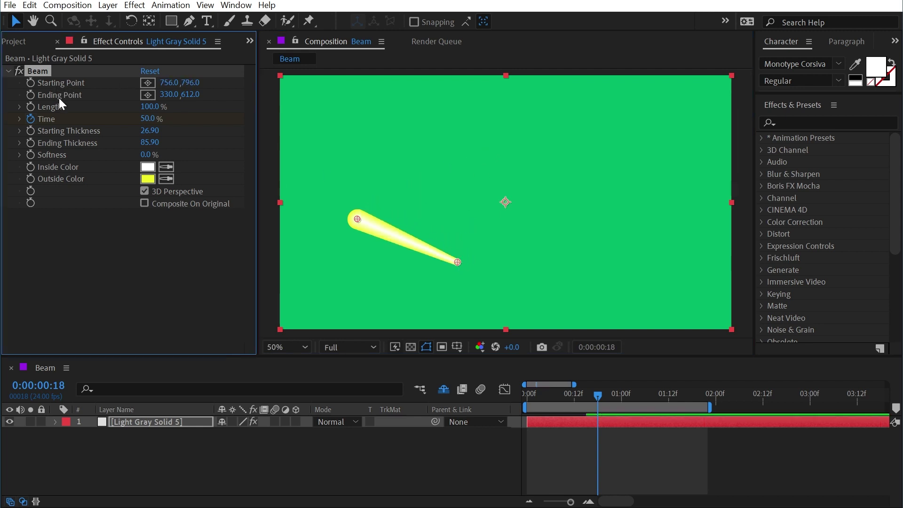
Step: Set both Starting and Ending Thickness to 25
click(149, 131)
text(25)
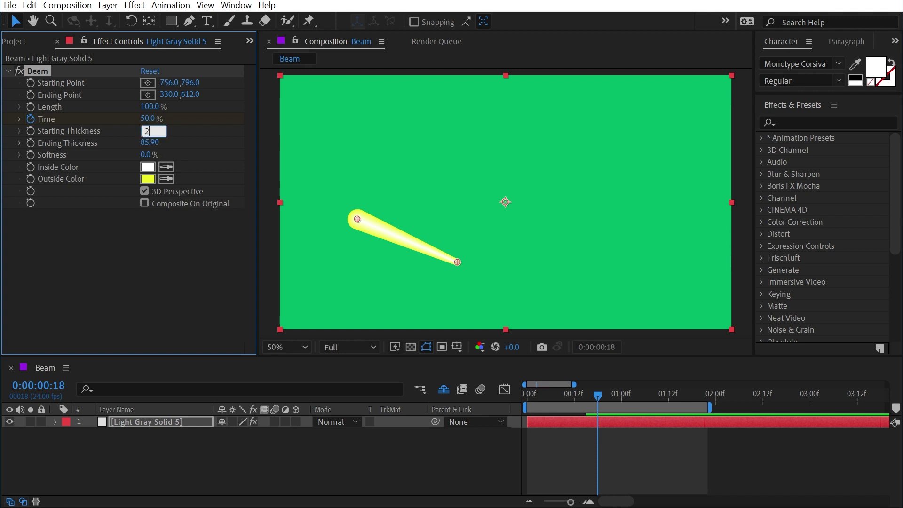
key(Tab)
text(25)
key(Return)
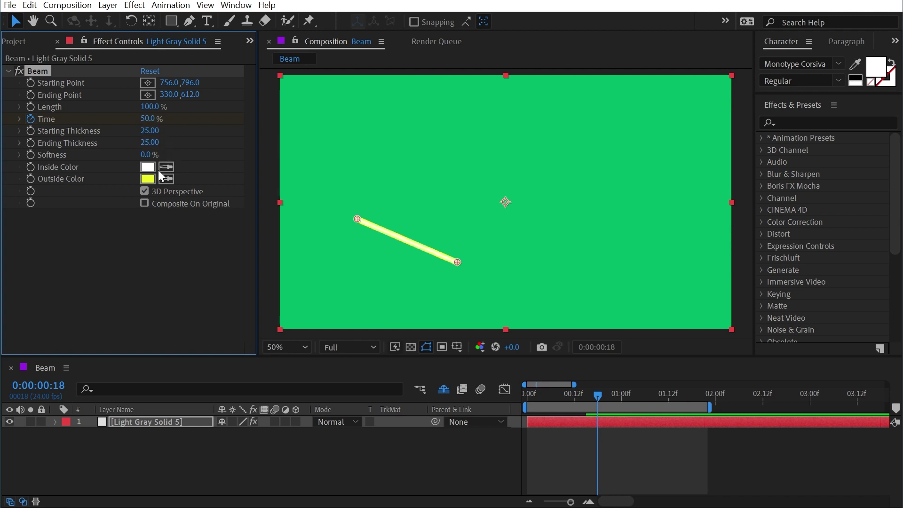
Step: Make the Outside Color white and run the beam from 826,346 to 246,470
click(166, 179)
click(148, 167)
drag(457, 262, 474, 157)
drag(357, 219, 337, 186)
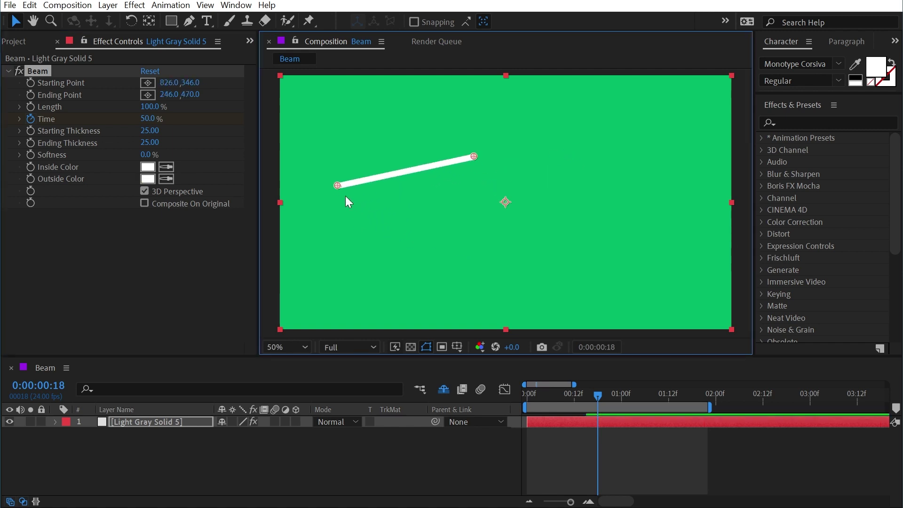
click(196, 448)
Step: Create an ellipse shape layer and size the ellipse to 100×100
click(171, 21)
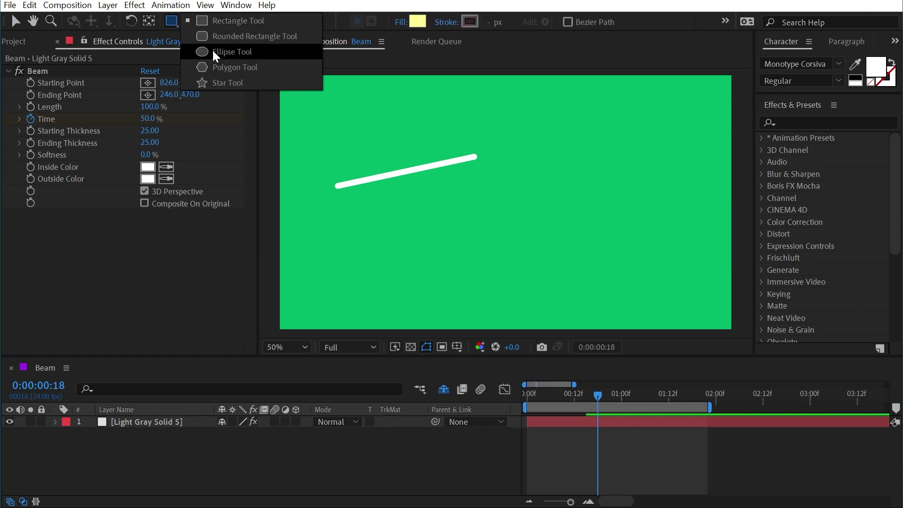
click(210, 52)
double_click(171, 21)
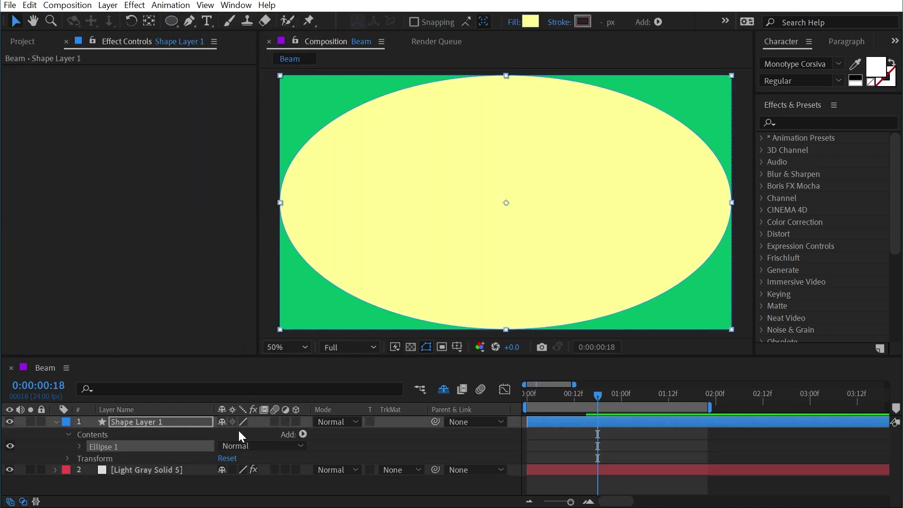
click(235, 468)
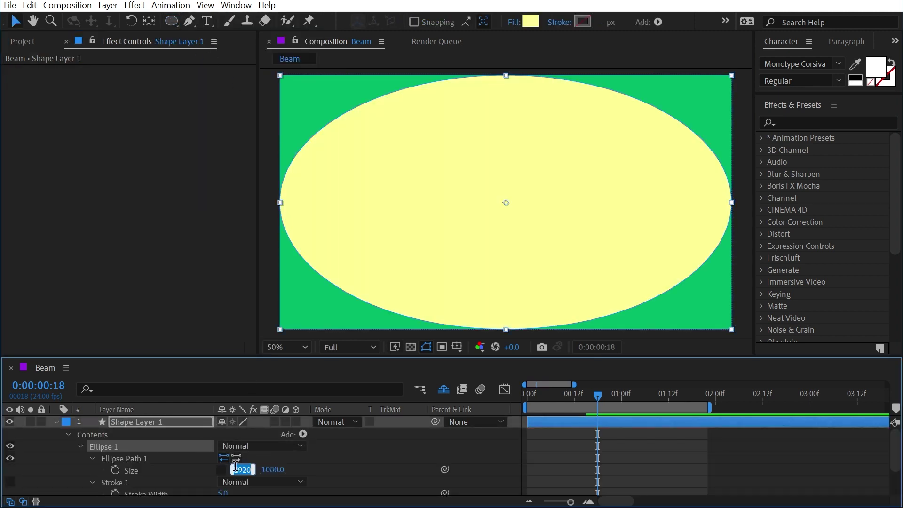
text(100)
key(Tab)
text(100)
key(Return)
Step: Name the layer Circle 1, duplicate it as Circle 2, and spread the circles apart
key(Return)
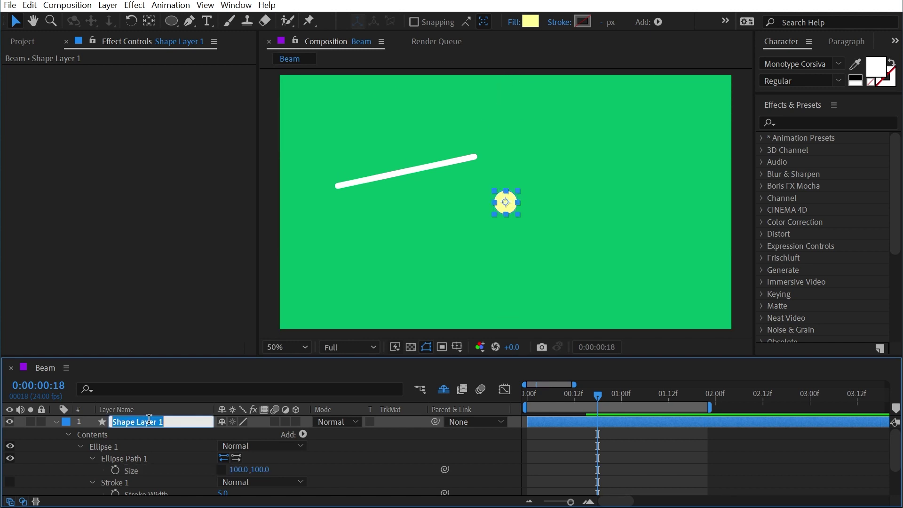
text(Citcle 1)
key(Return)
key(ctrl+d)
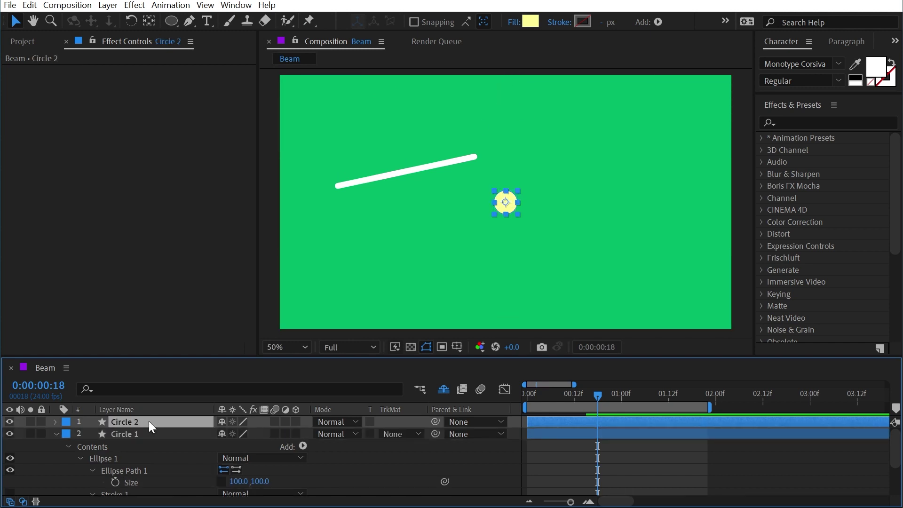
click(141, 433)
drag(505, 202, 520, 145)
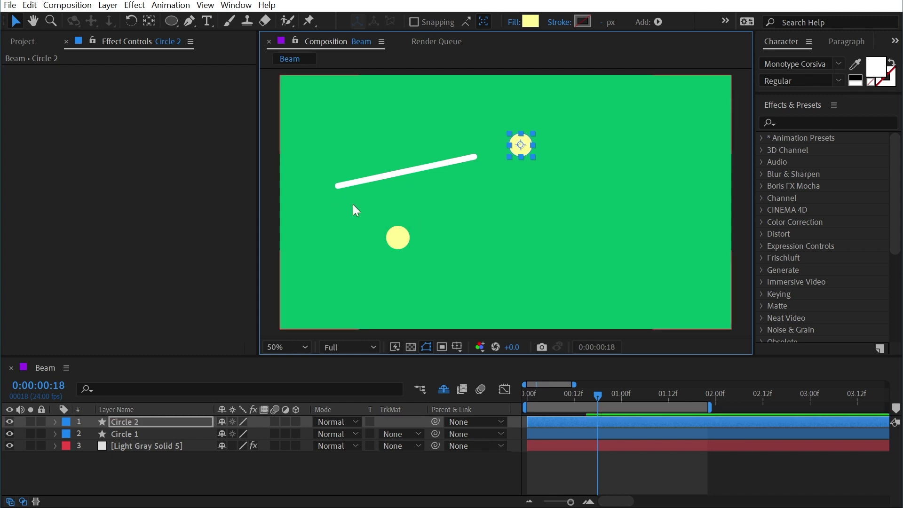
Step: Select the solid and reveal its Beam effect properties in the timeline with E
click(164, 445)
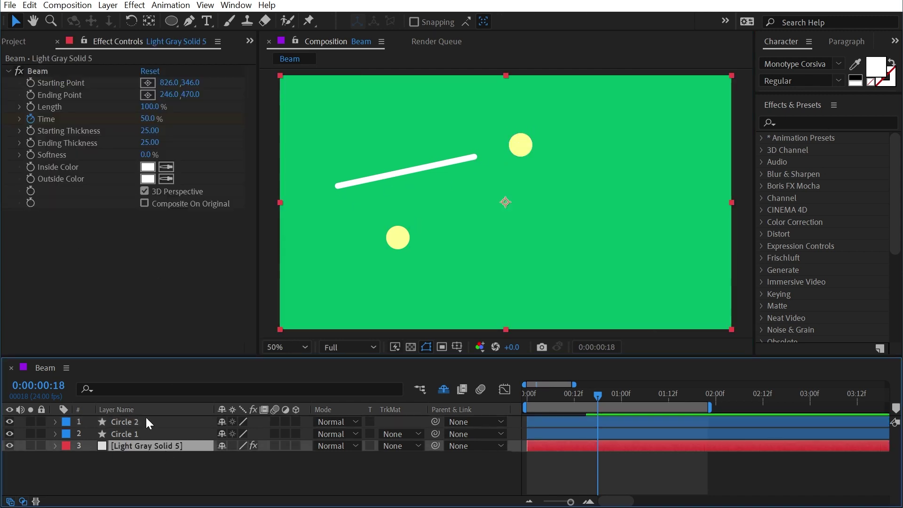
key(e)
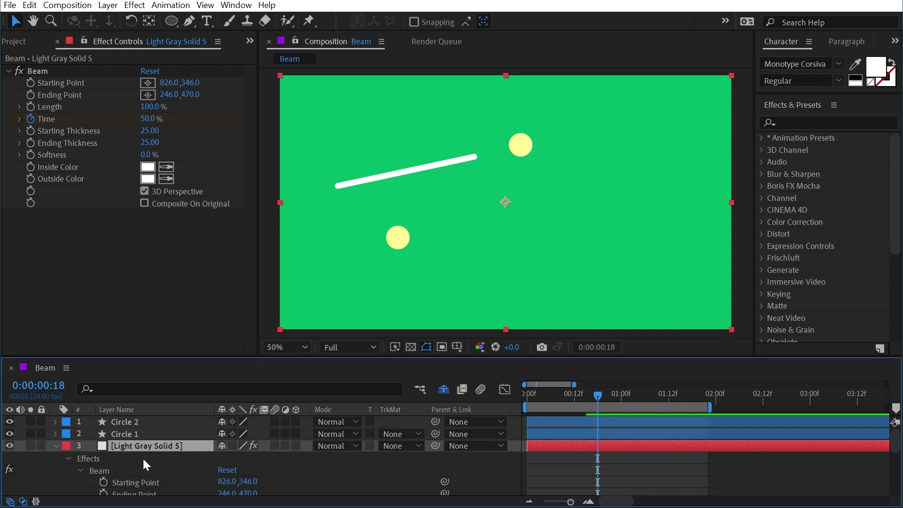
scroll(146, 465, down, 2)
drag(170, 356, 170, 242)
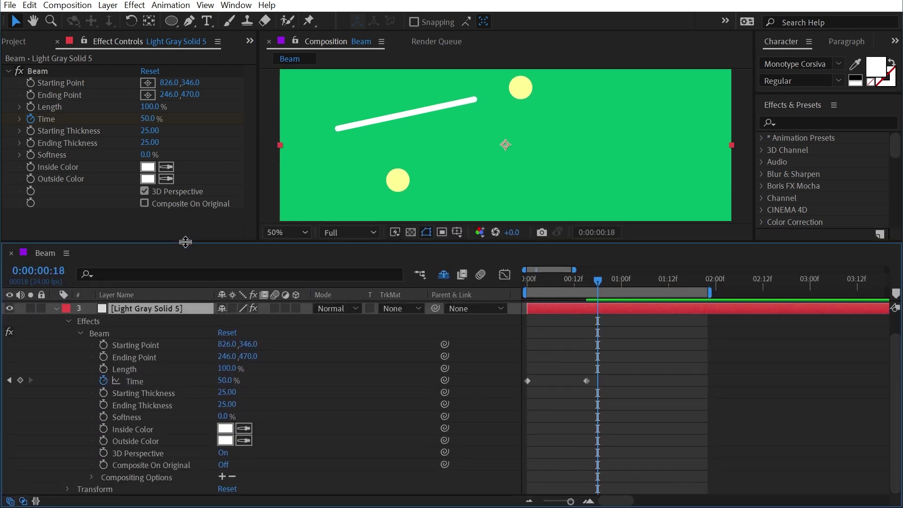
scroll(171, 367, up, 2)
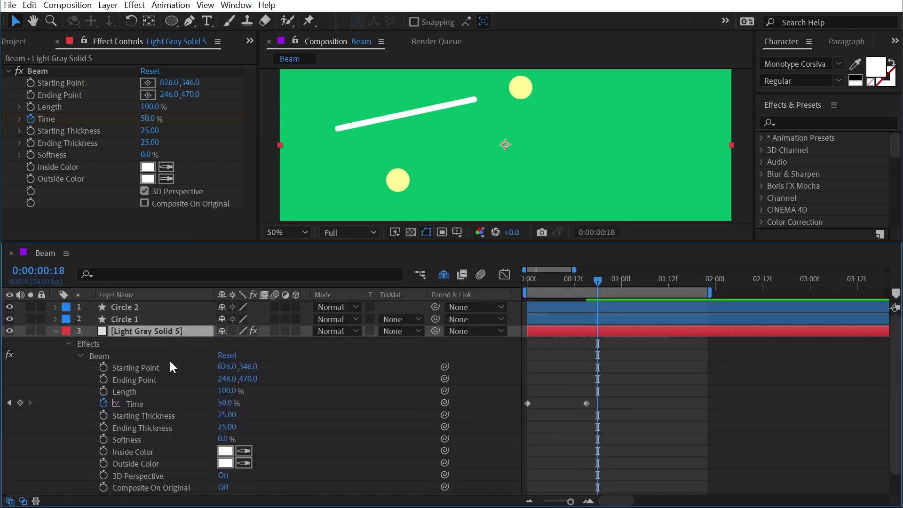
Step: Link Starting Point to Circle 1 with a .toComp([0,0,0]) expression
alt+click(101, 365)
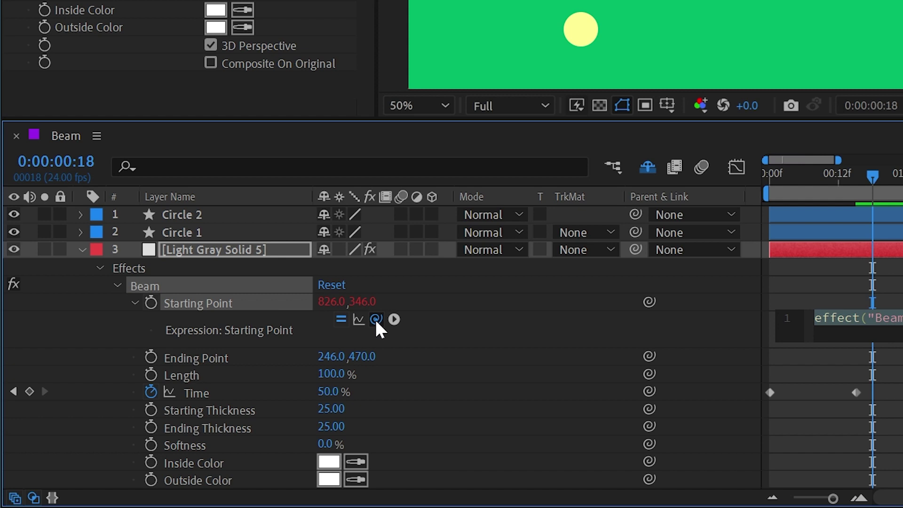
drag(376, 318, 196, 232)
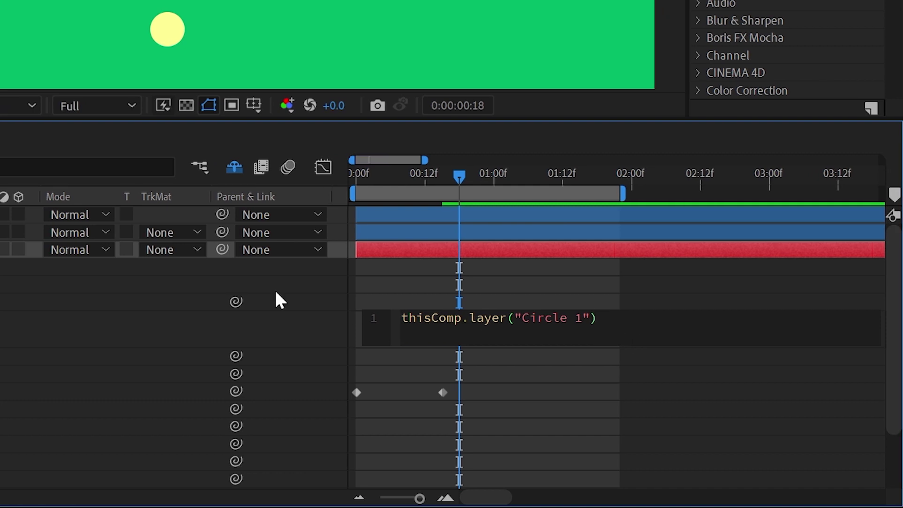
text(.toComp)
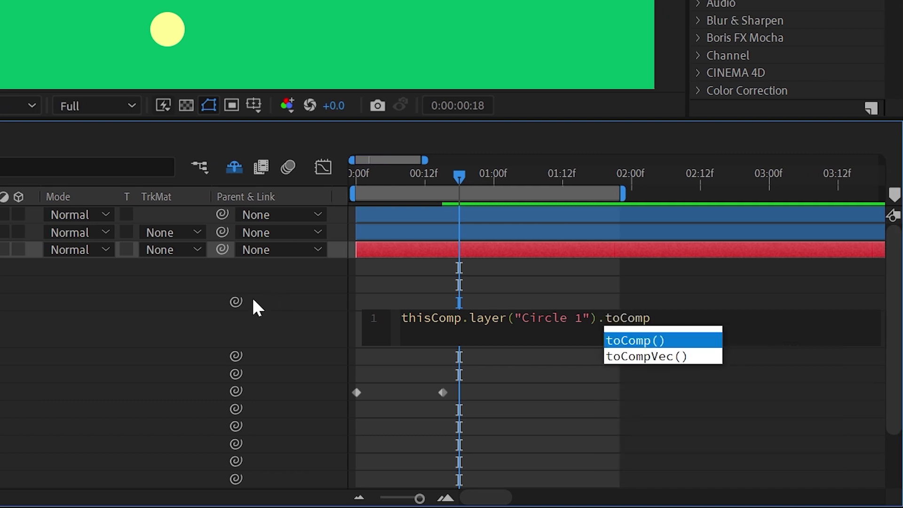
click(658, 343)
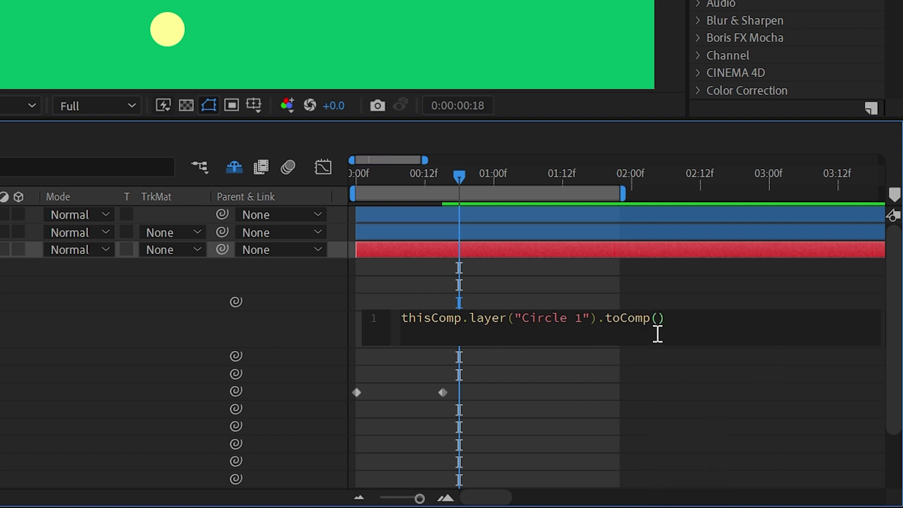
text([0,0,0)
click(75, 301)
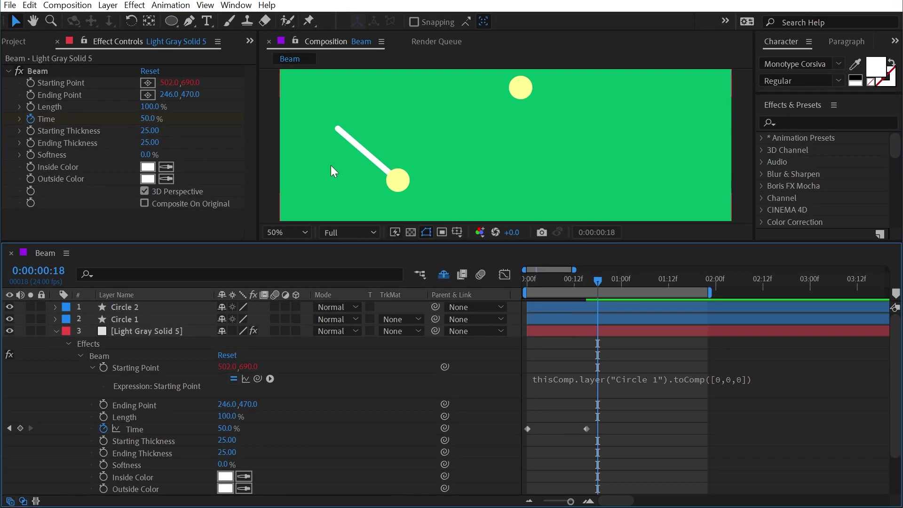
Step: Reuse the expression on Ending Point pointing to Circle 2, then drag both circles to test
drag(398, 180, 469, 169)
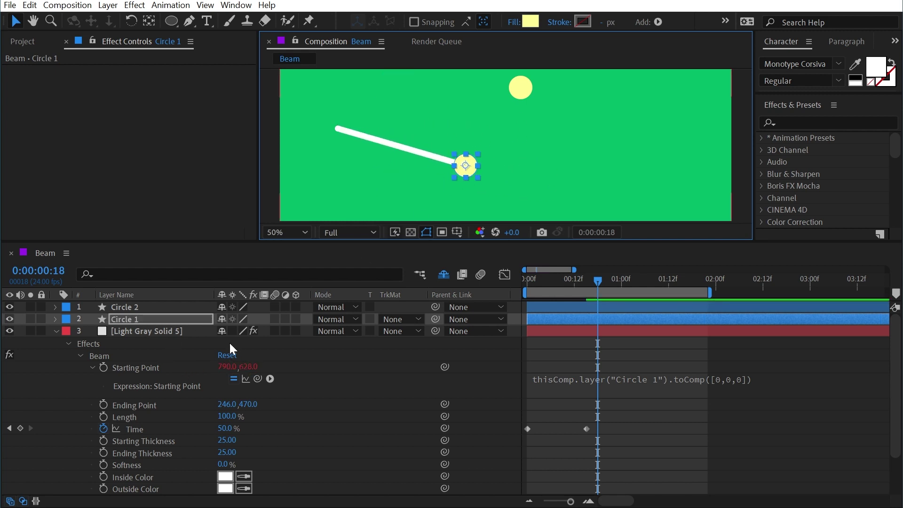
click(579, 378)
key(ctrl+c)
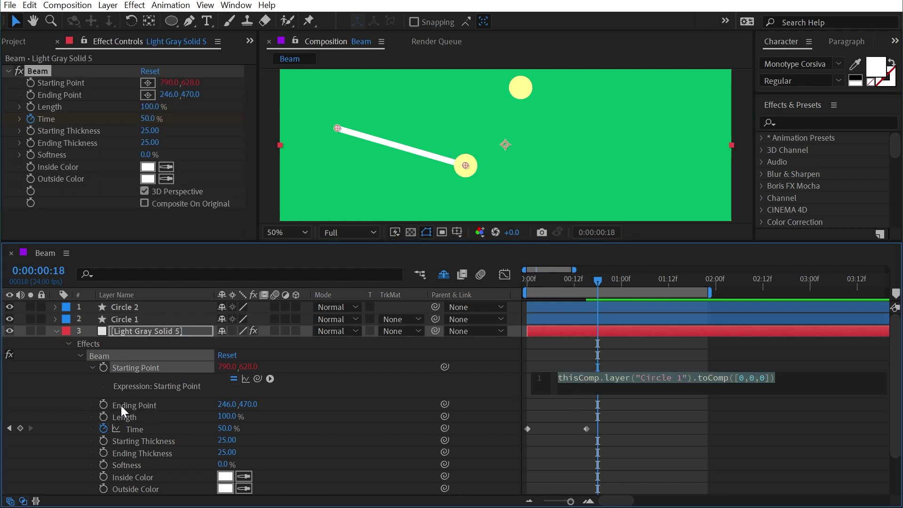
alt+click(104, 404)
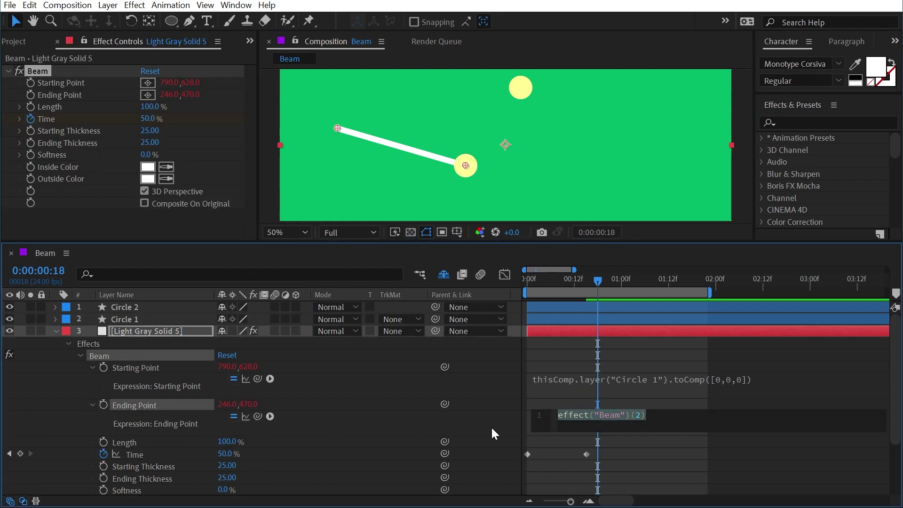
key(ctrl+v)
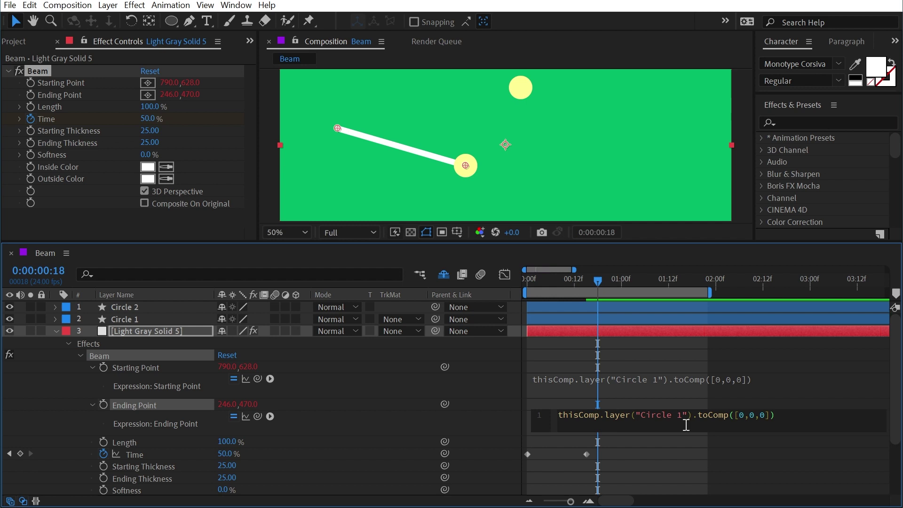
key(BackSpace)
text(2)
click(409, 399)
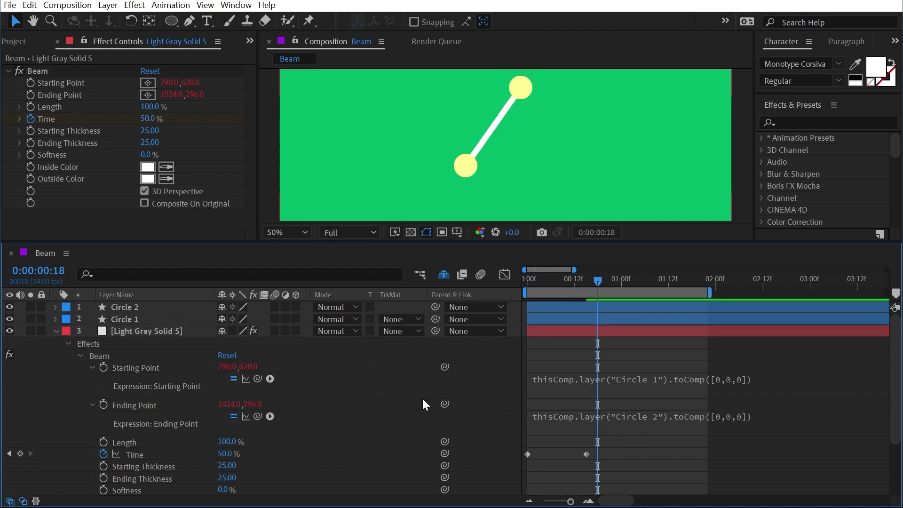
drag(466, 168, 346, 177)
drag(520, 87, 395, 113)
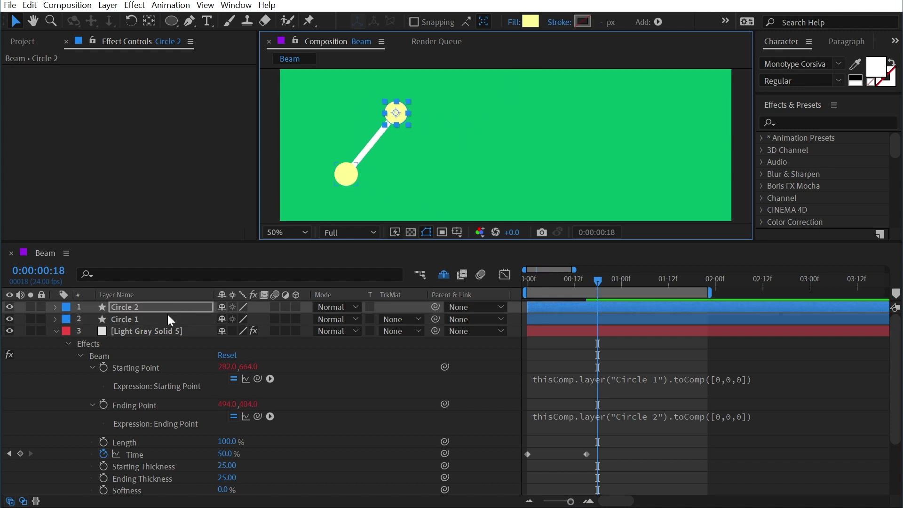
Step: Set the Beam effect's Starting and Ending Thickness to 5 on the solid layer
click(163, 331)
click(37, 70)
mouse_move(149, 130)
mouse_down()
mouse_move(66, 122)
mouse_move(148, 124)
mouse_up()
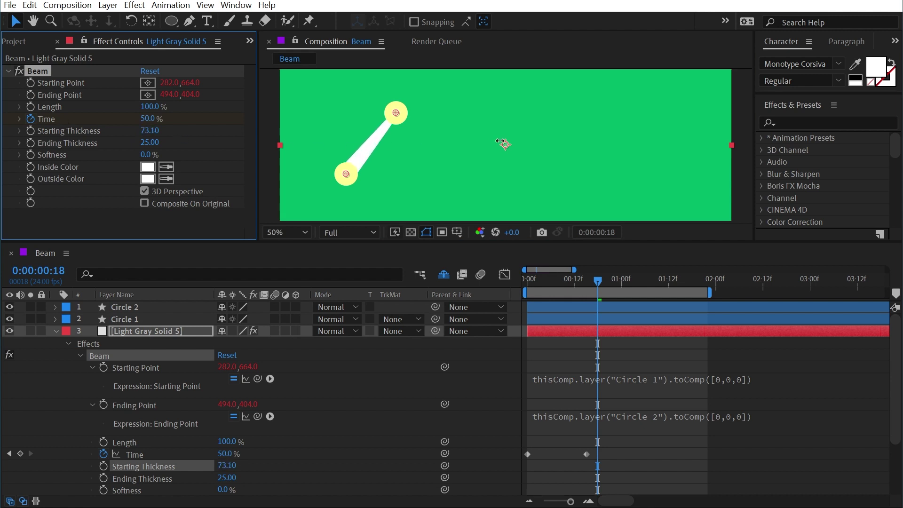
click(150, 131)
text(5)
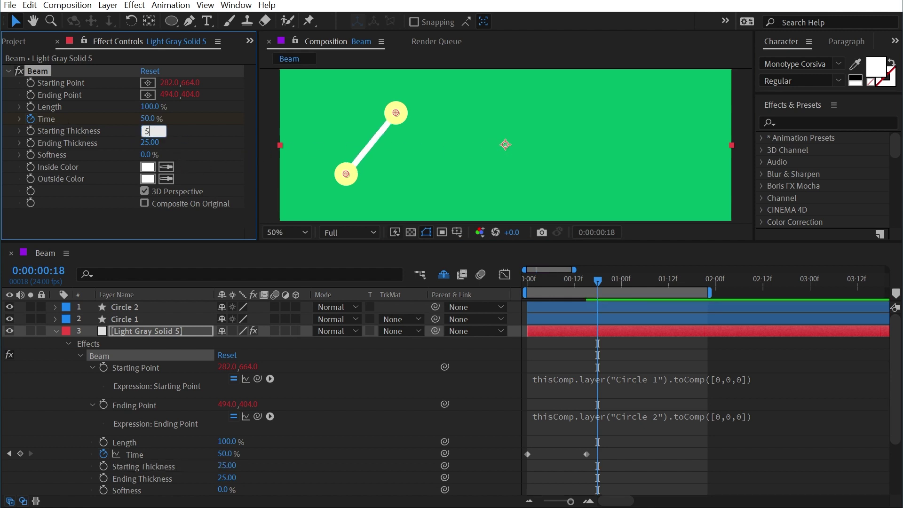
key(Tab)
text(5)
key(Return)
click(324, 115)
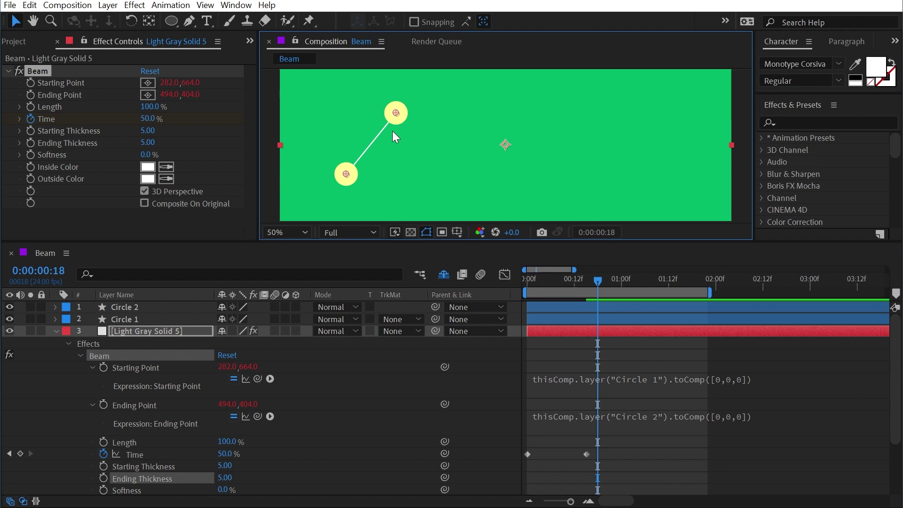
Step: Move both circles to confirm the thinner beam follows, then enlarge the comp viewer
drag(395, 114, 426, 134)
mouse_move(346, 174)
mouse_down()
mouse_move(379, 110)
mouse_move(346, 124)
mouse_move(332, 175)
mouse_up()
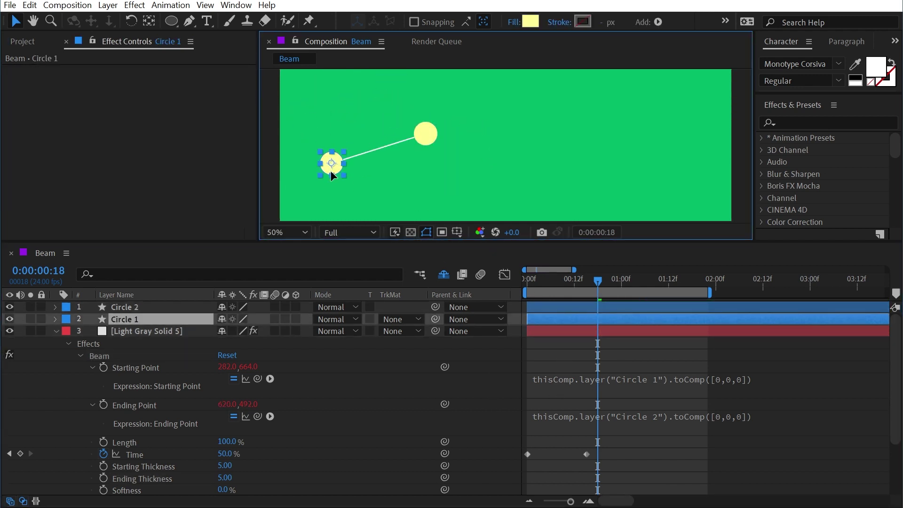
drag(424, 242, 423, 320)
click(500, 429)
key(e)
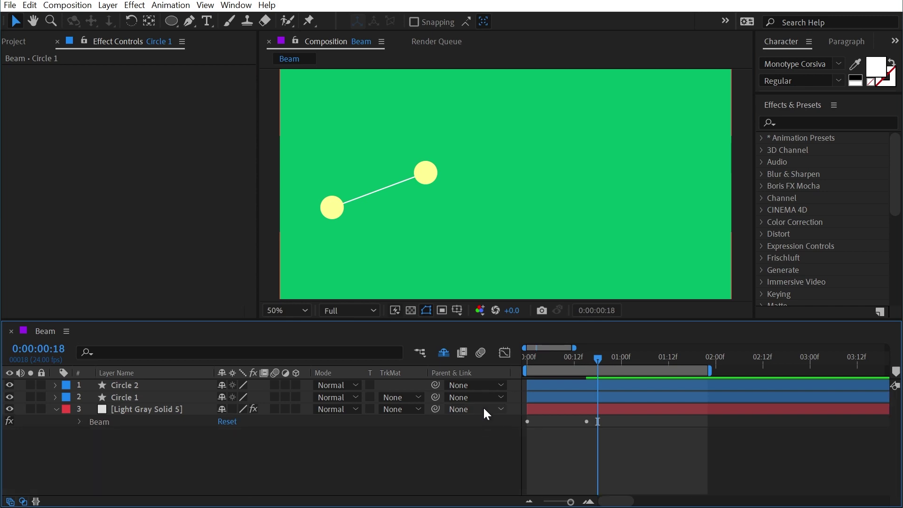